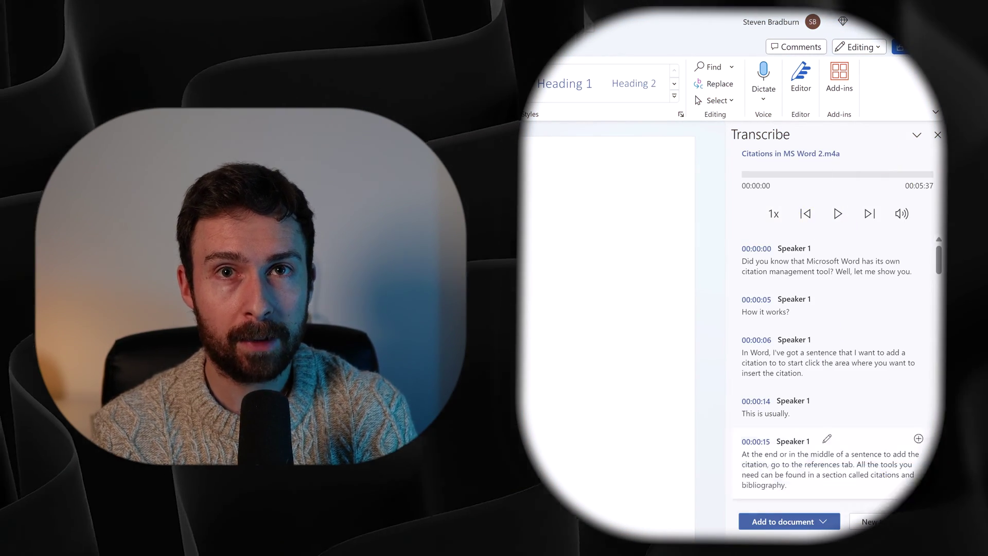
# Step: Play the transcribed audio 'Citations in MS Word 2.m4a' from the Transcribe pane
pyautogui.click(835, 213)
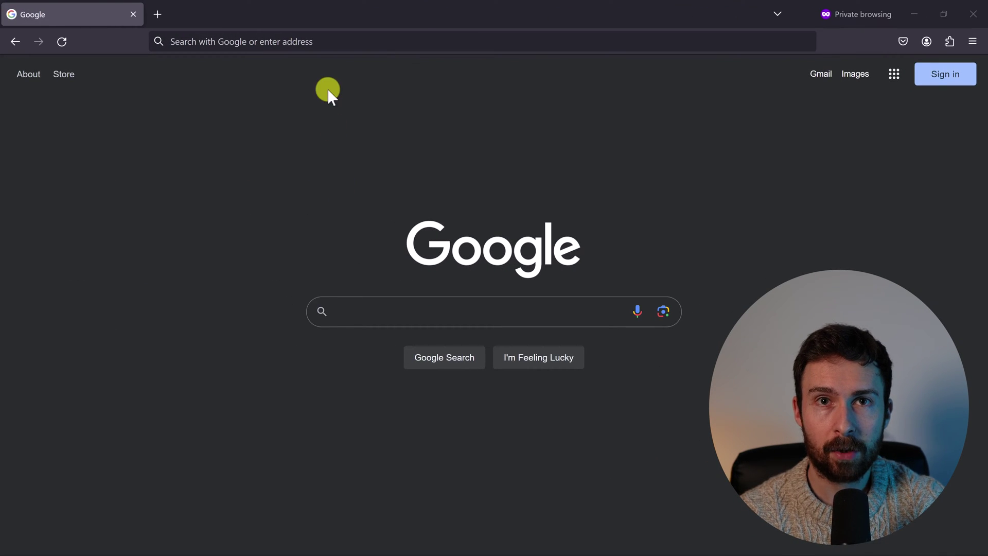
# Step: Go to word.new in Firefox to create a new blank online document, Document 2.docx
pyautogui.click(322, 44)
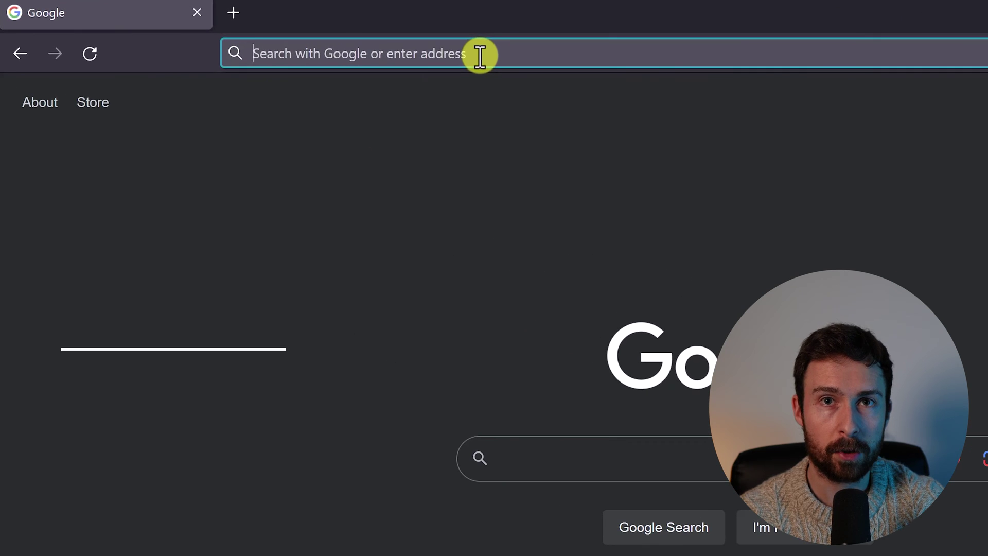
pyautogui.write('word.new')
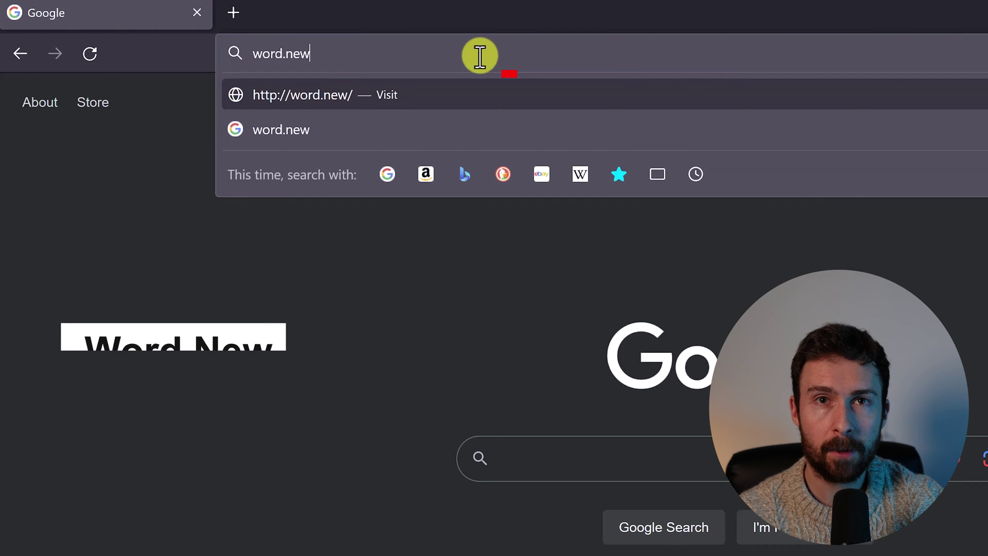
pyautogui.press('Return')
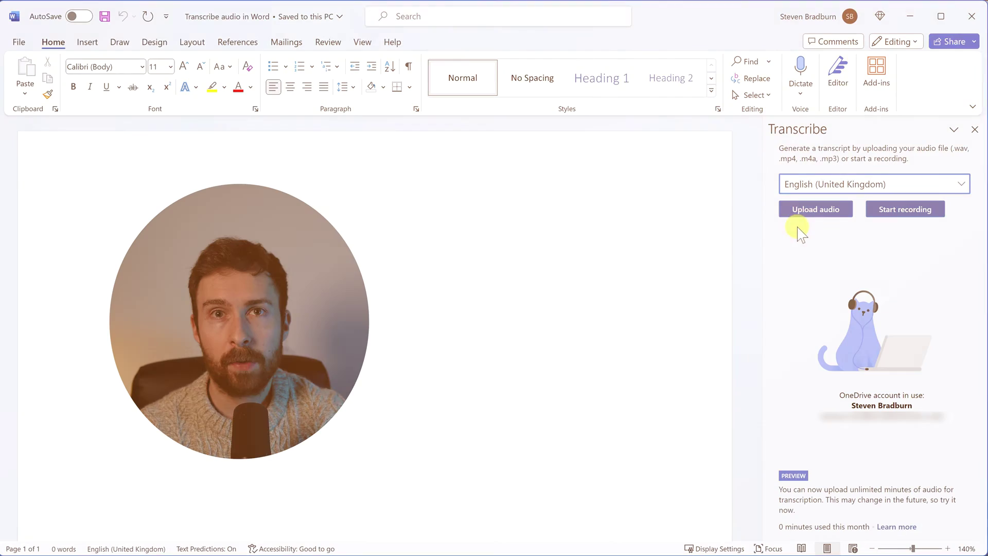
# Step: Open the new blank document in the Word desktop app as 'Transcribe audio in Word'
pyautogui.click(805, 210)
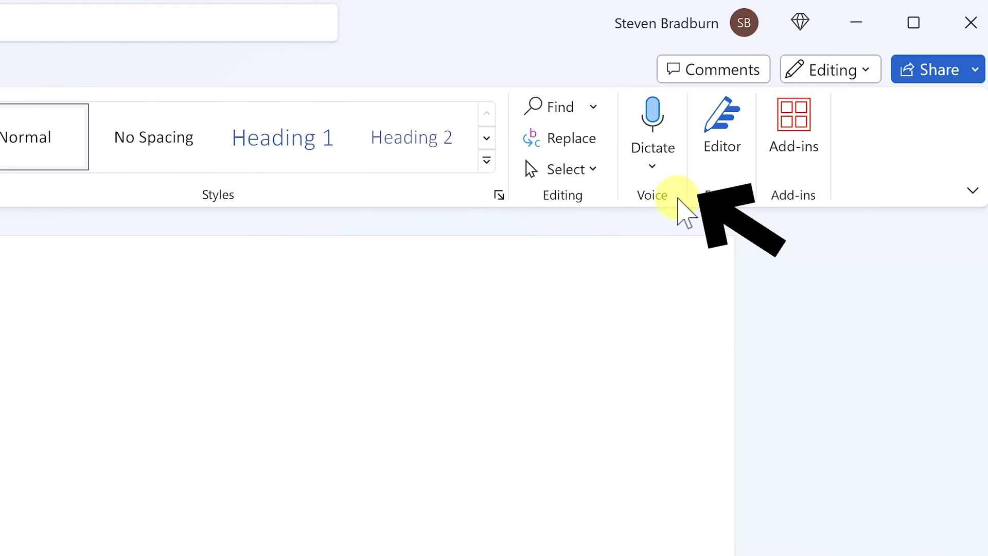
# Step: Open Transcribe from the Dictate menu, set English (United Kingdom), and start an audio upload
pyautogui.click(653, 167)
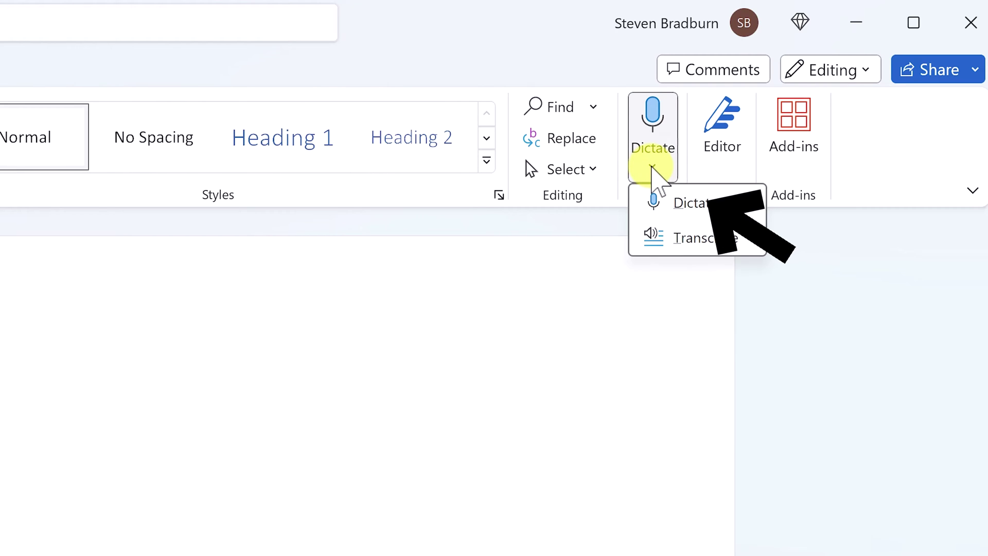
pyautogui.click(656, 240)
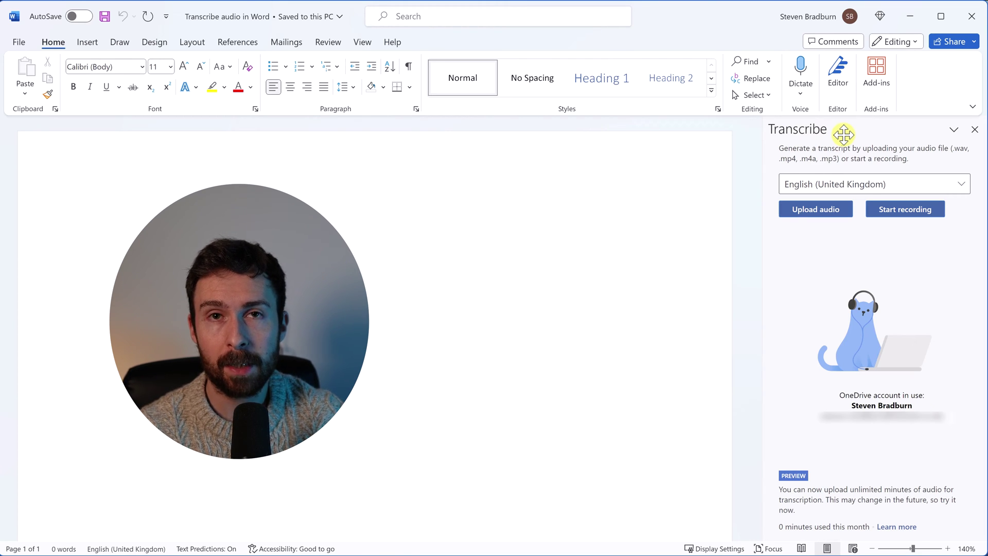
pyautogui.click(874, 184)
pyautogui.scroll(-10, 900, 334)
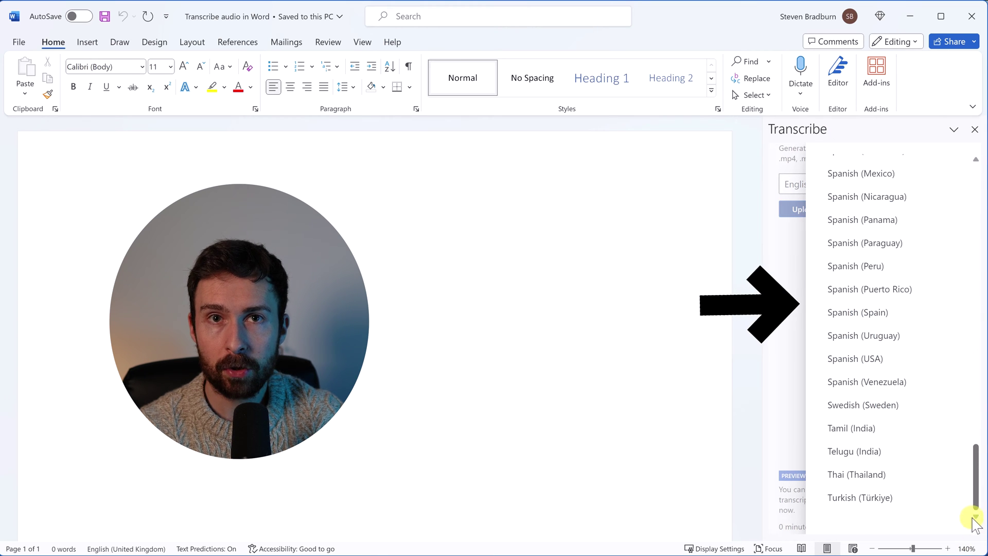
pyautogui.moveTo(973, 463); pyautogui.dragTo(972, 276)
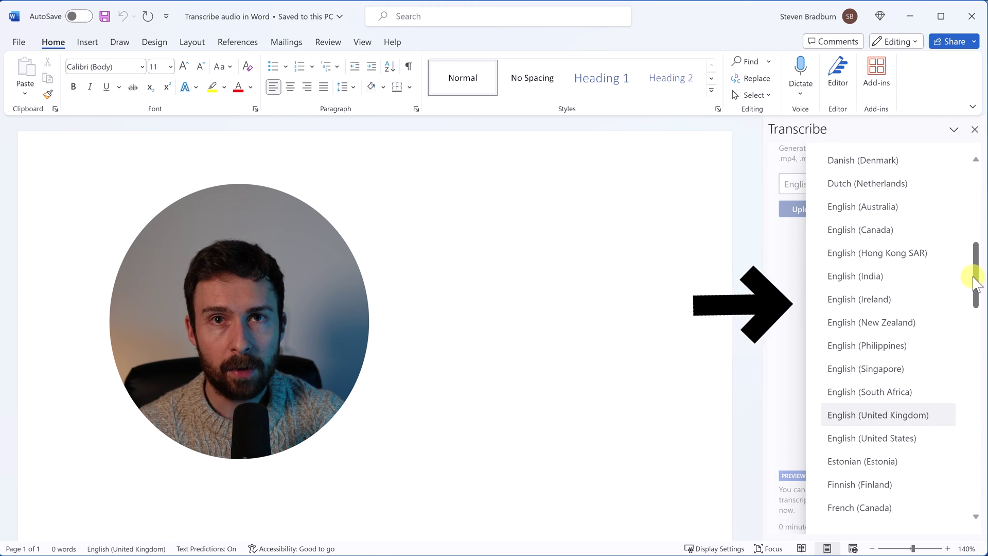
pyautogui.click(920, 425)
pyautogui.click(806, 211)
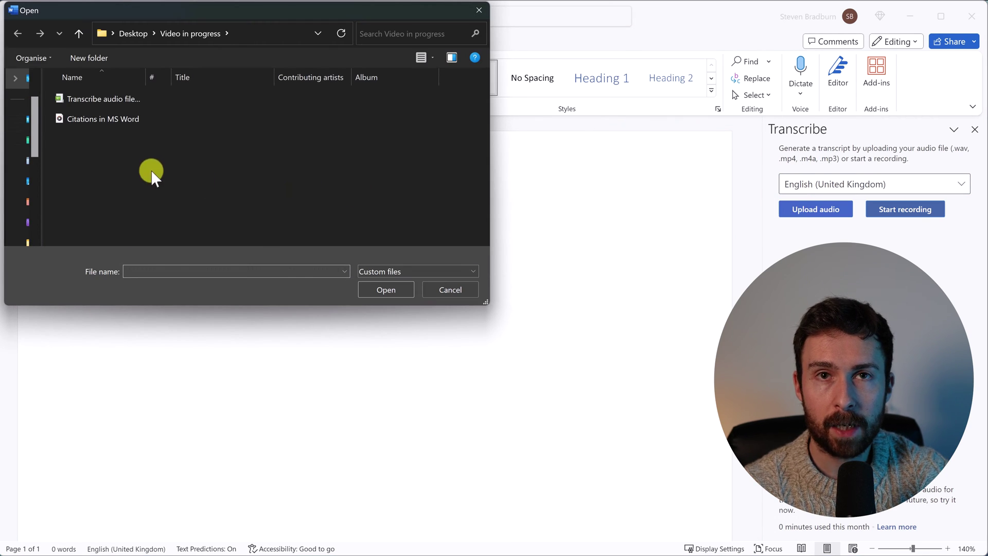
# Step: Upload the 'Citations in MS Word' audio file for transcription into timestamped passages
pyautogui.click(110, 121)
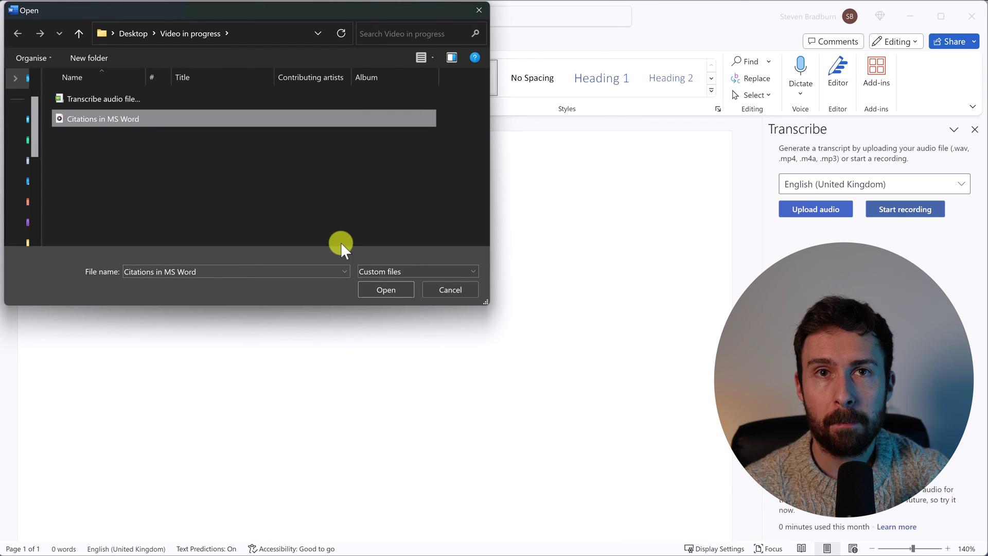
pyautogui.click(389, 291)
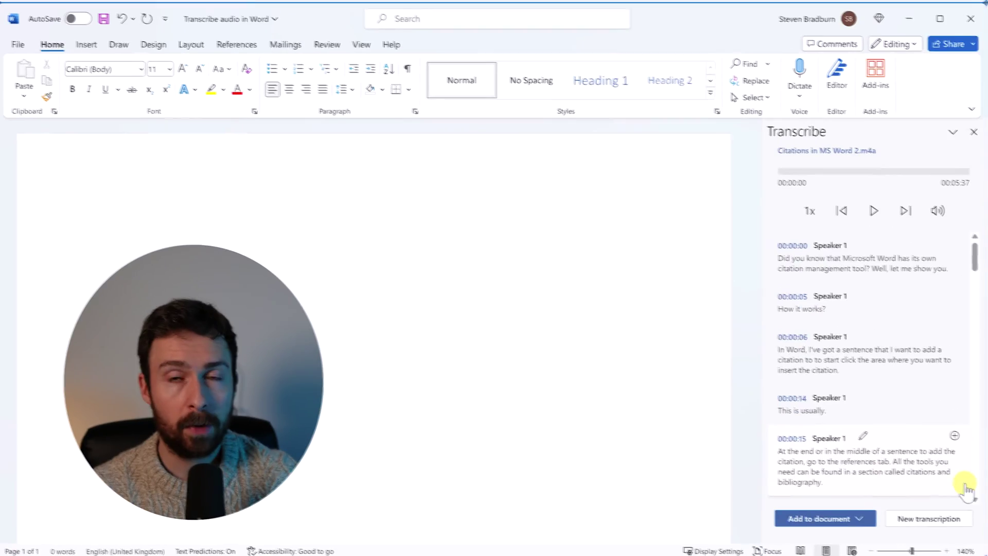
# Step: Play the uploaded recording up to 00:00:08 of 00:05:37
pyautogui.click(874, 209)
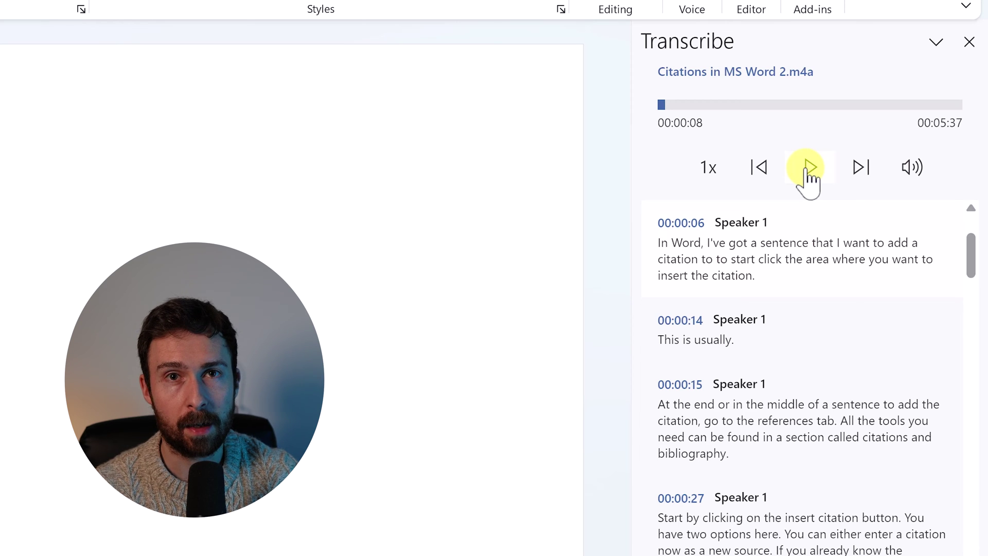
# Step: Edit the 00:00:06 entry so it ends with 'insert the citation...' and save it
pyautogui.moveTo(759, 281)
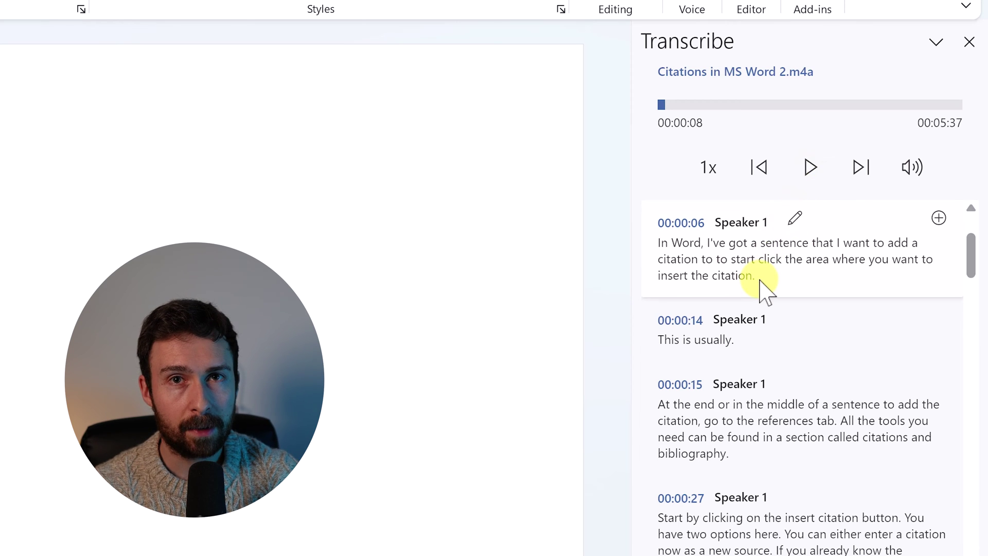
pyautogui.click(795, 222)
pyautogui.click(812, 329)
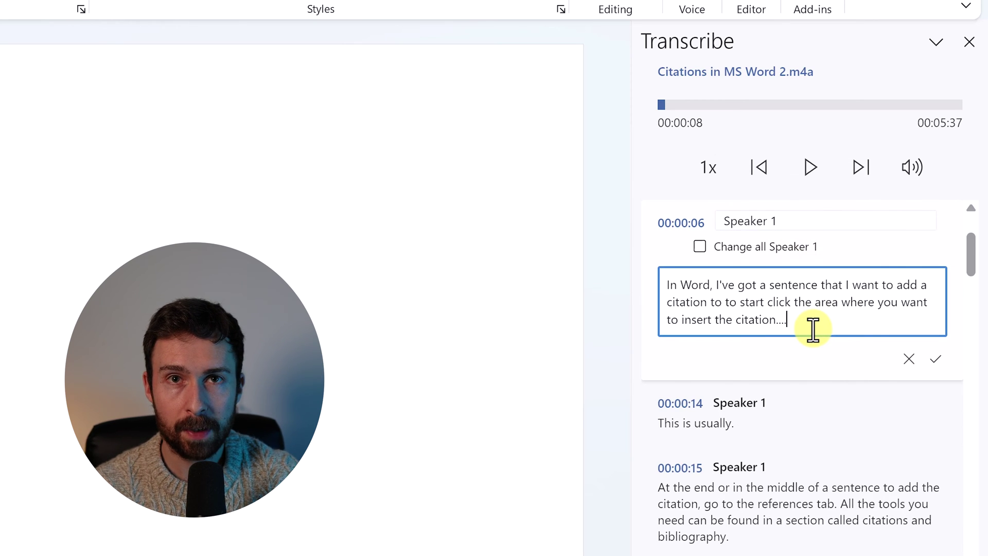
pyautogui.click(935, 359)
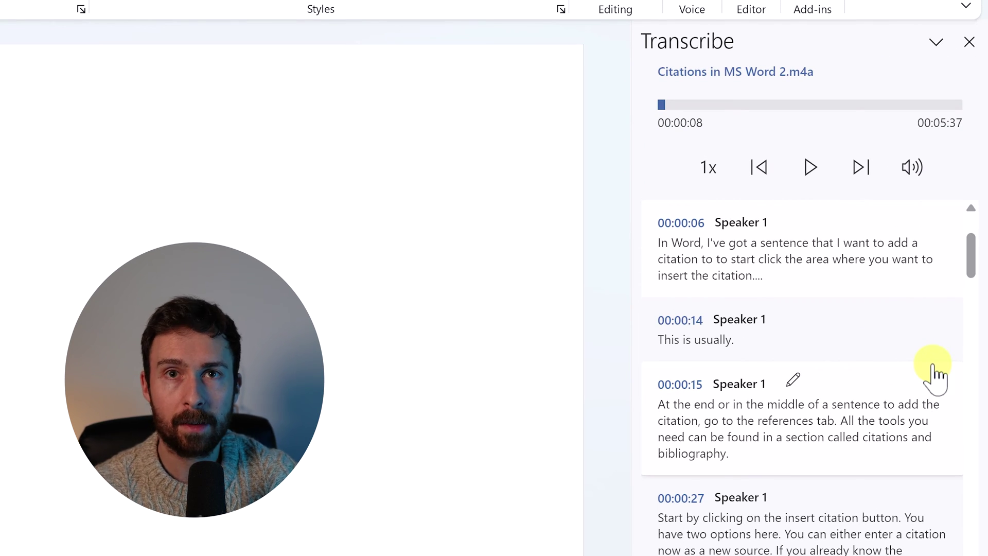
# Step: Rename the 00:00:06 speaker to the presenter's name, applying it to all Speaker 1 entries
pyautogui.moveTo(935, 253)
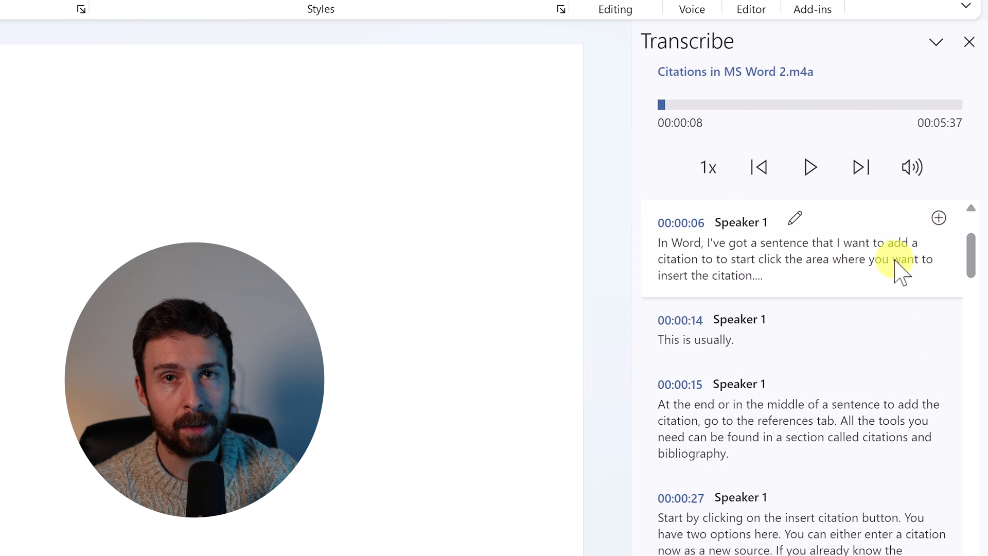
pyautogui.click(796, 220)
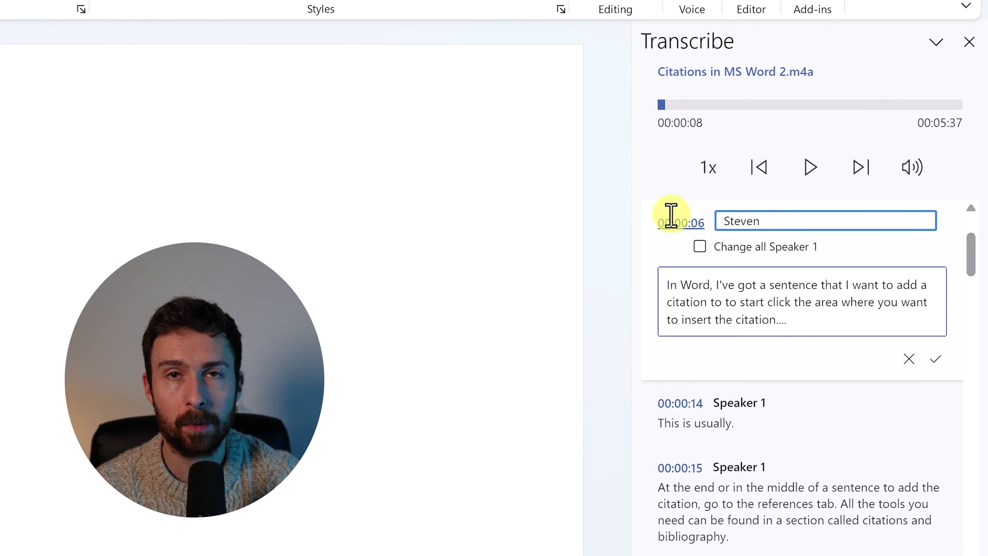
pyautogui.click(704, 247)
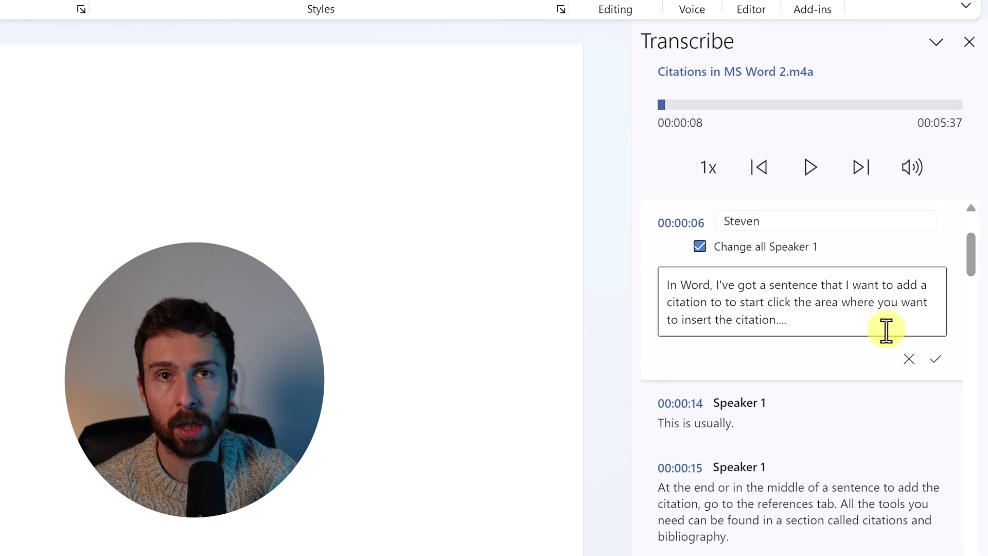
pyautogui.click(935, 358)
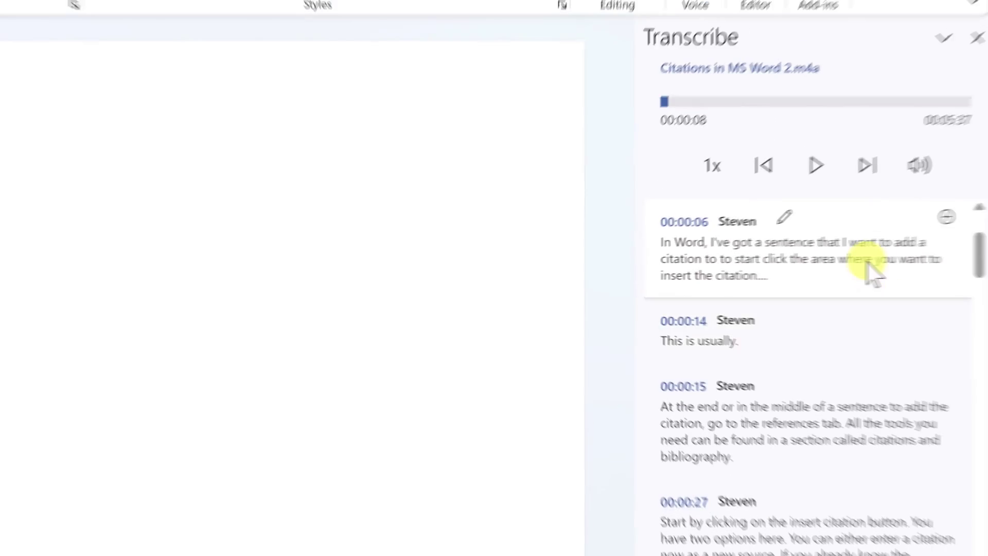
# Step: Insert the 00:00:06 section, then the whole transcript with speakers and timestamps
pyautogui.click(940, 227)
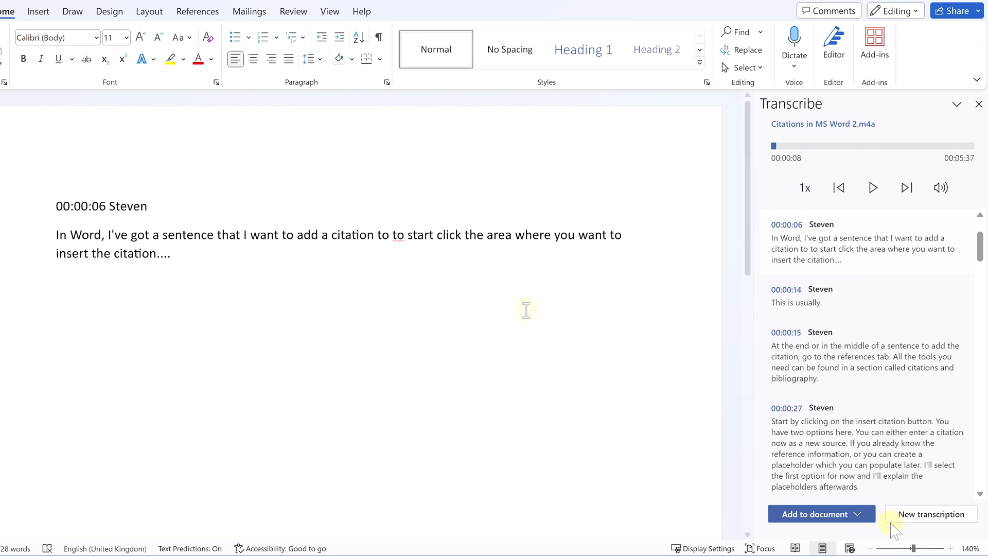
pyautogui.click(860, 514)
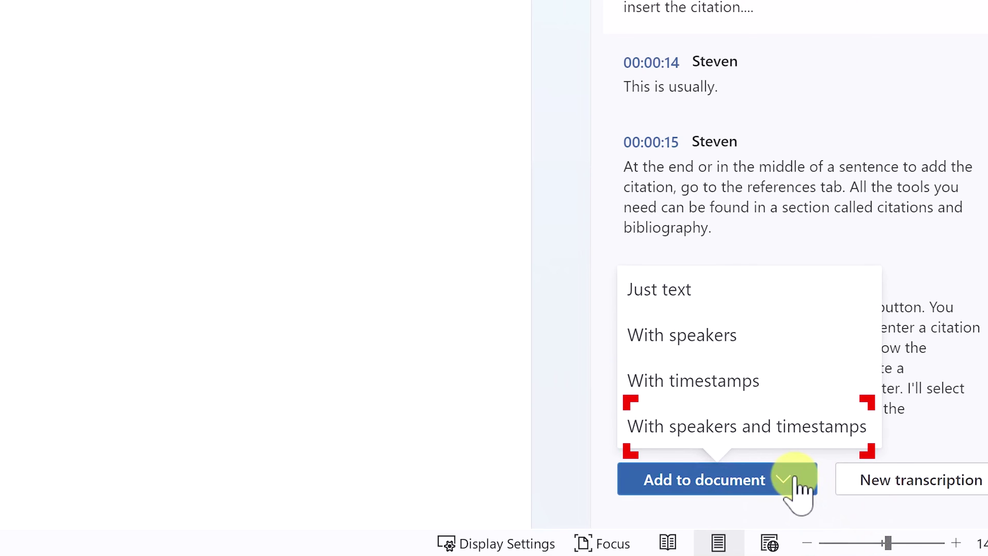
pyautogui.click(810, 431)
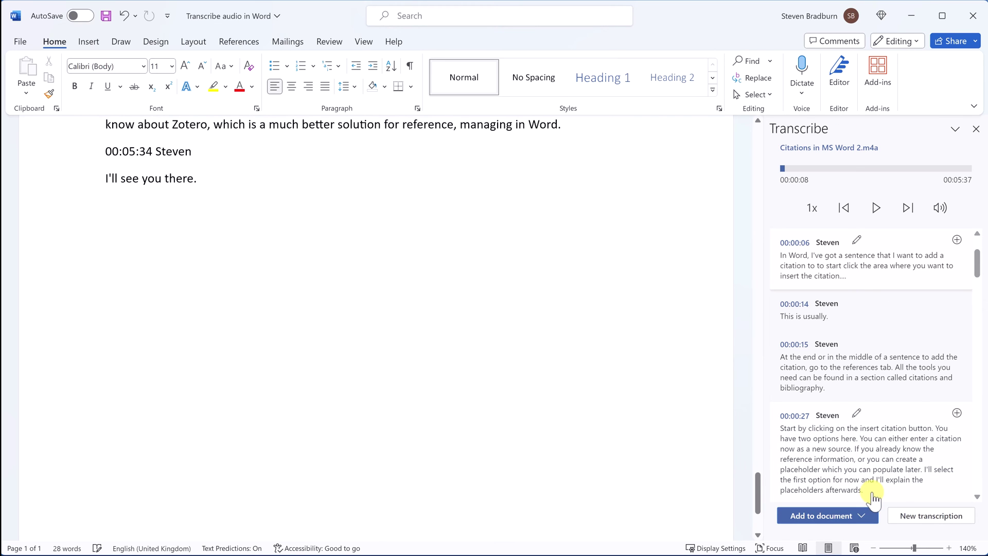
# Step: Review the inserted transcript, then start a new transcription, confirming deletion of the current one
pyautogui.scroll(20, 128, 254)
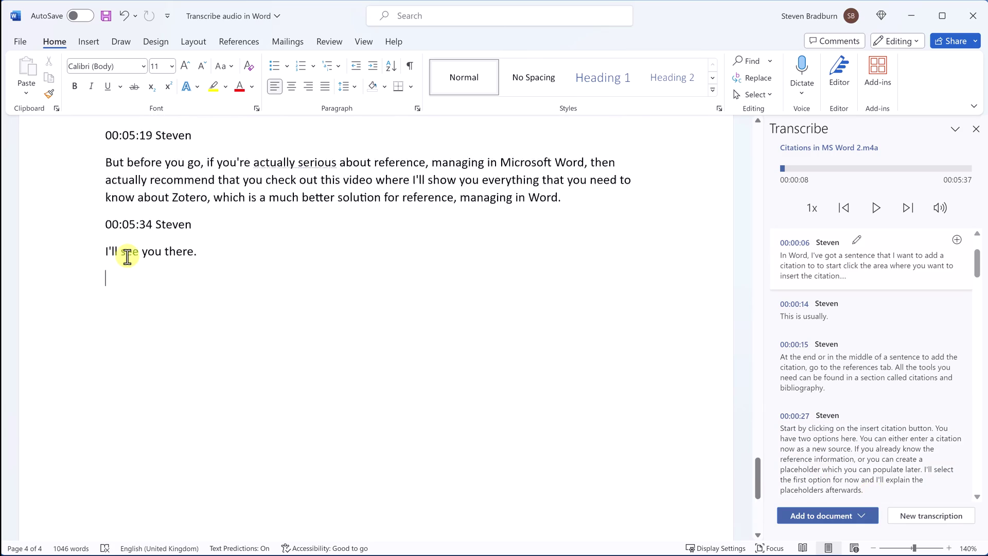
pyautogui.scroll(20, 155, 270)
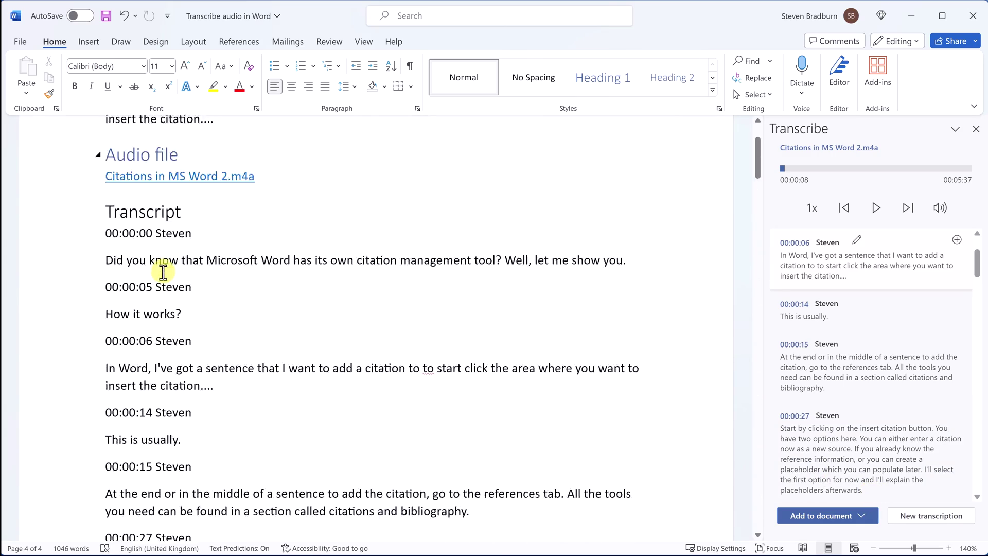
pyautogui.scroll(3, 163, 271)
pyautogui.scroll(-4, 237, 293)
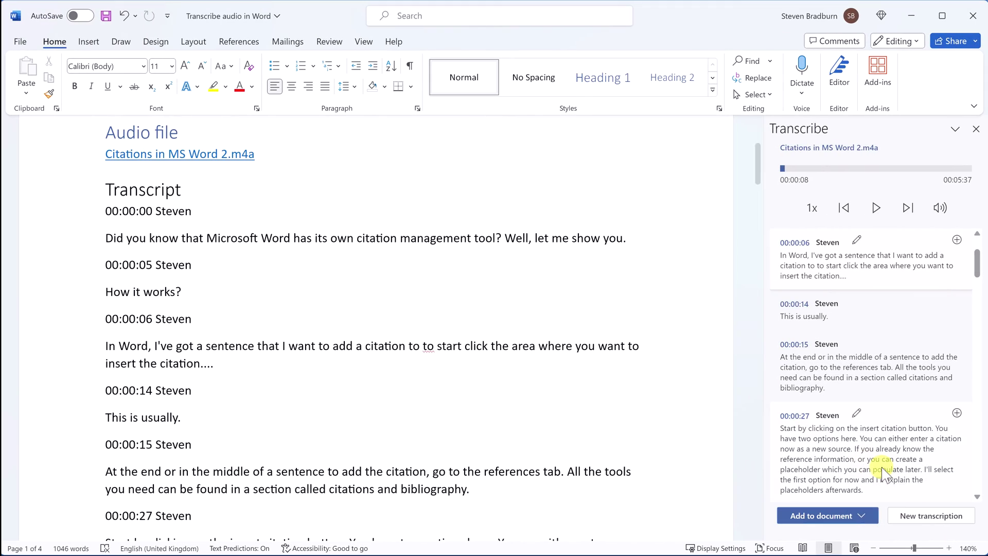
pyautogui.click(912, 523)
pyautogui.click(876, 401)
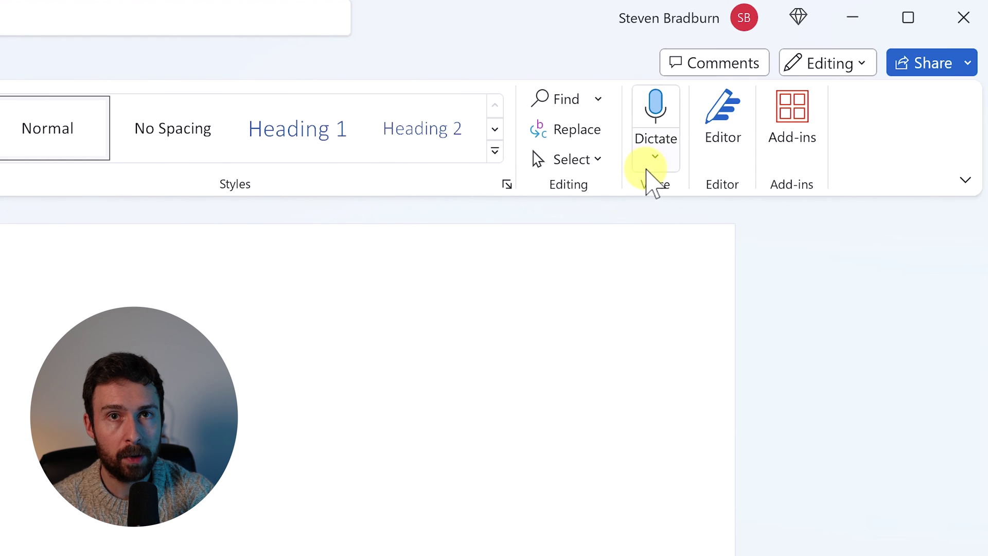
# Step: Use Dictate's Transcribe to record a 9-second clip about subscribing, pausing once, and save it for transcription
pyautogui.click(647, 169)
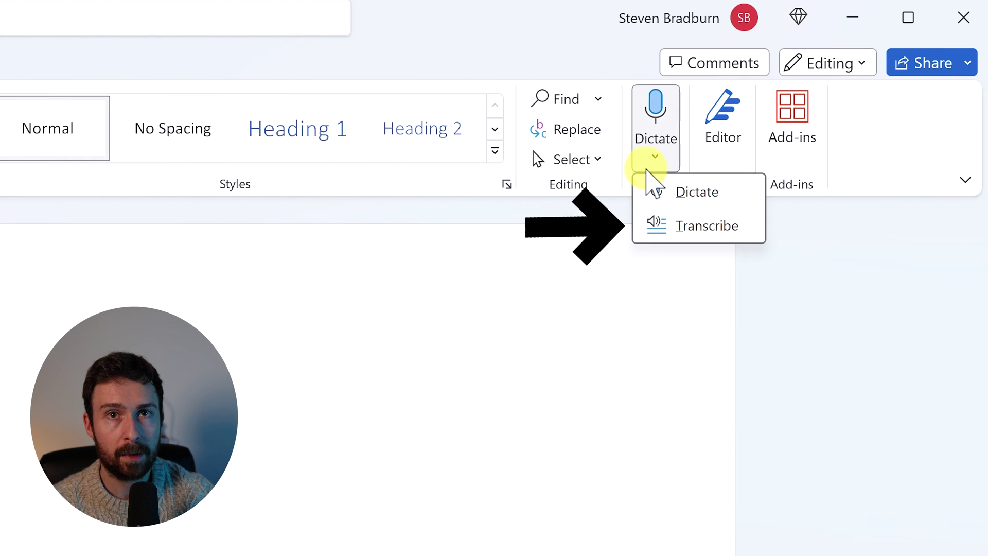
pyautogui.click(708, 225)
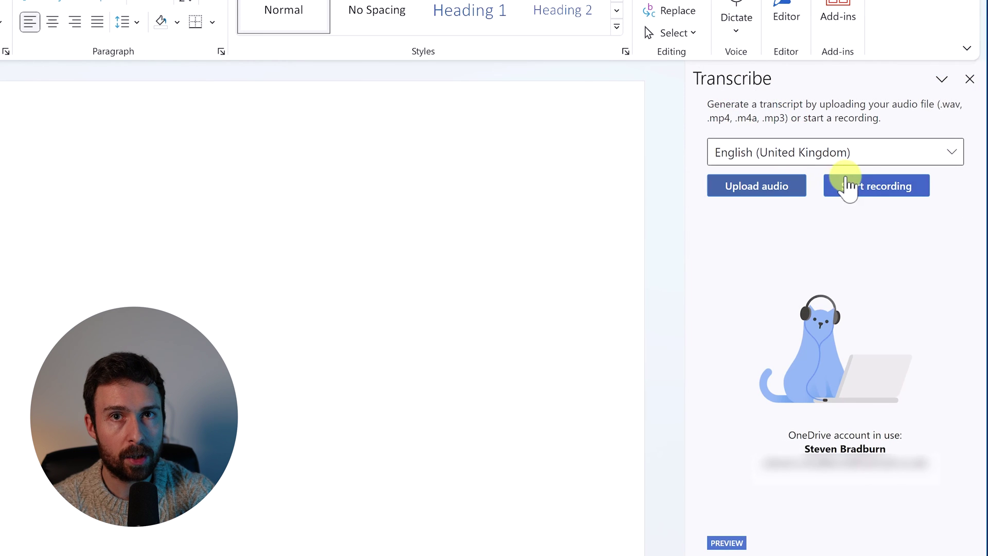
pyautogui.click(858, 190)
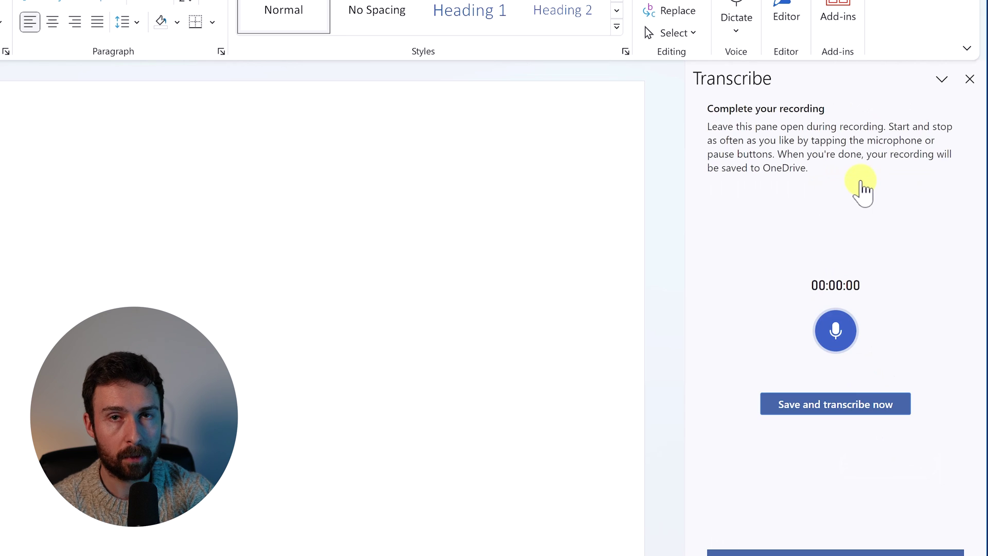
pyautogui.click(836, 330)
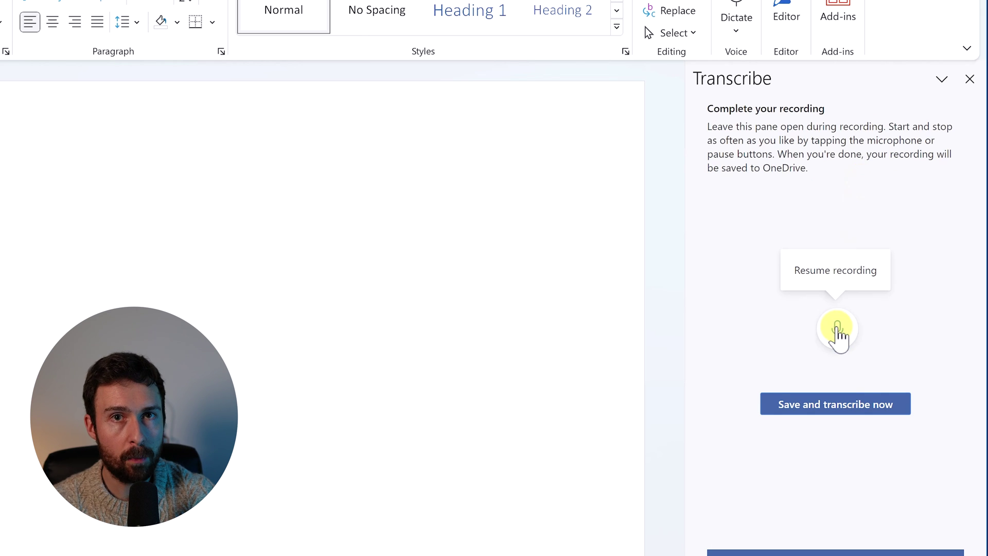
pyautogui.click(836, 330)
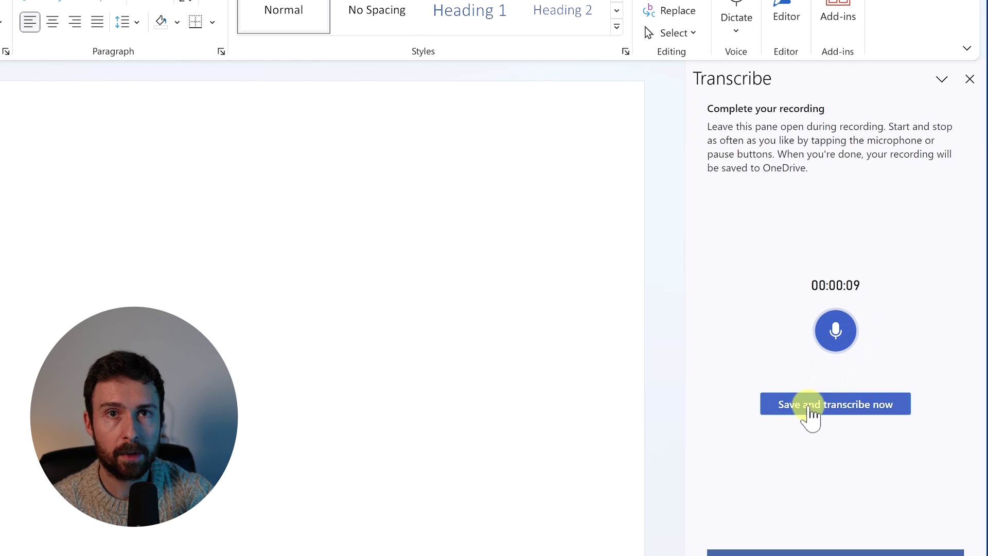
pyautogui.click(810, 407)
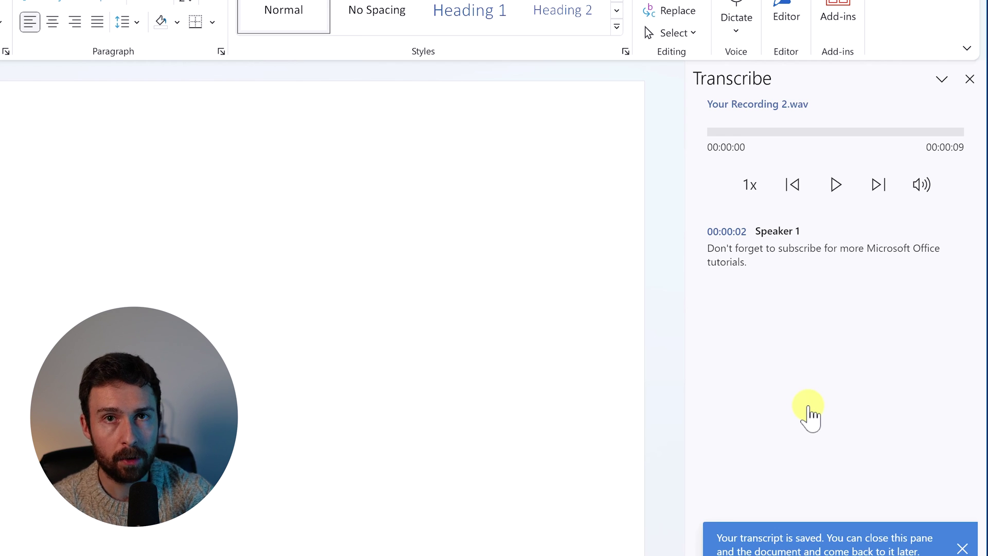
# Step: Insert the 00:00:02 Speaker 1 line "Don't forget to subscribe for more Microsoft Office tutorials." into Document1
pyautogui.moveTo(835, 260)
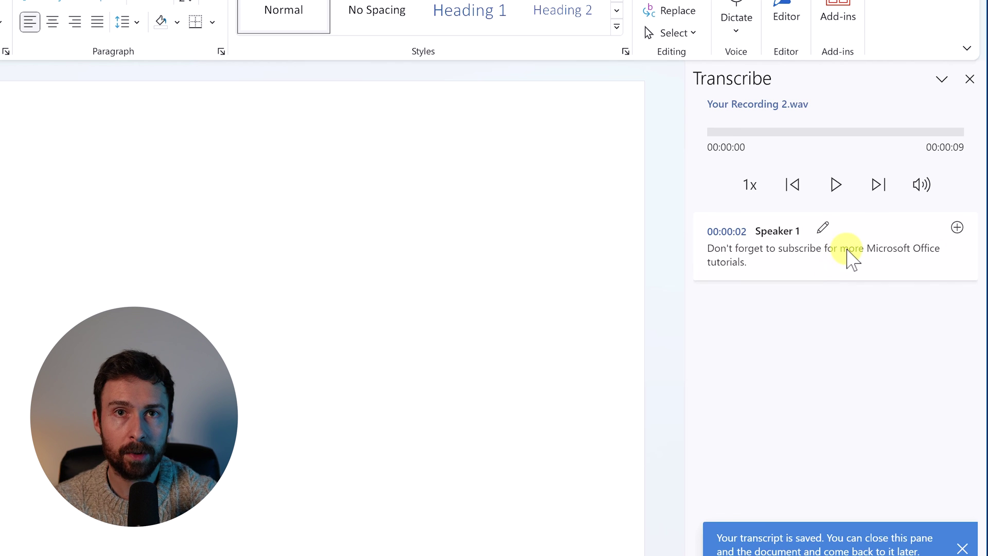
pyautogui.click(957, 227)
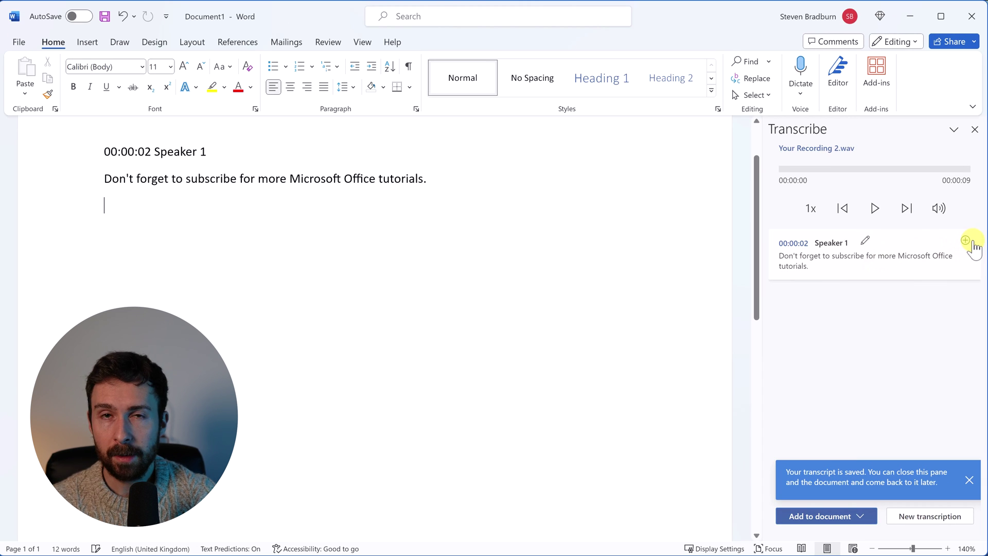